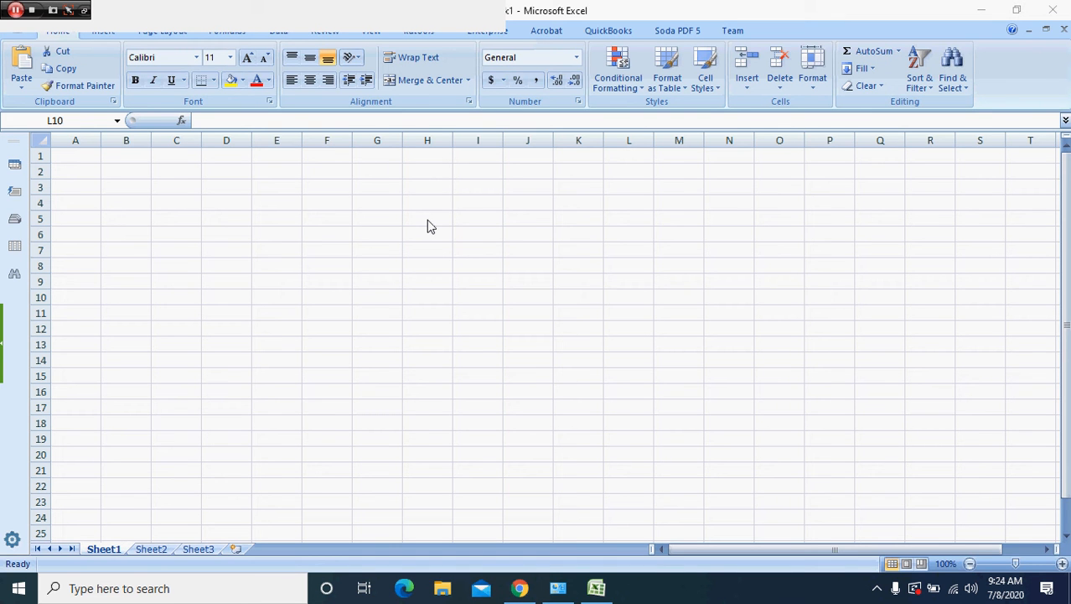
# Step: Start an IF formula in cell F6 that returns "Apple" when E6 is less than or equal to 5
pyautogui.click(453, 247)
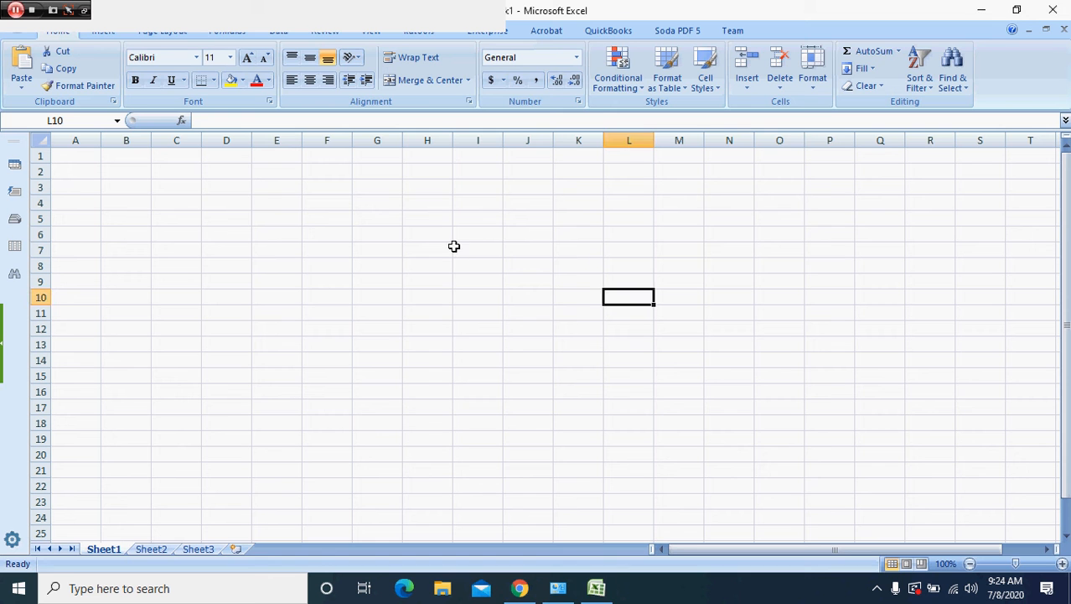
pyautogui.click(454, 248)
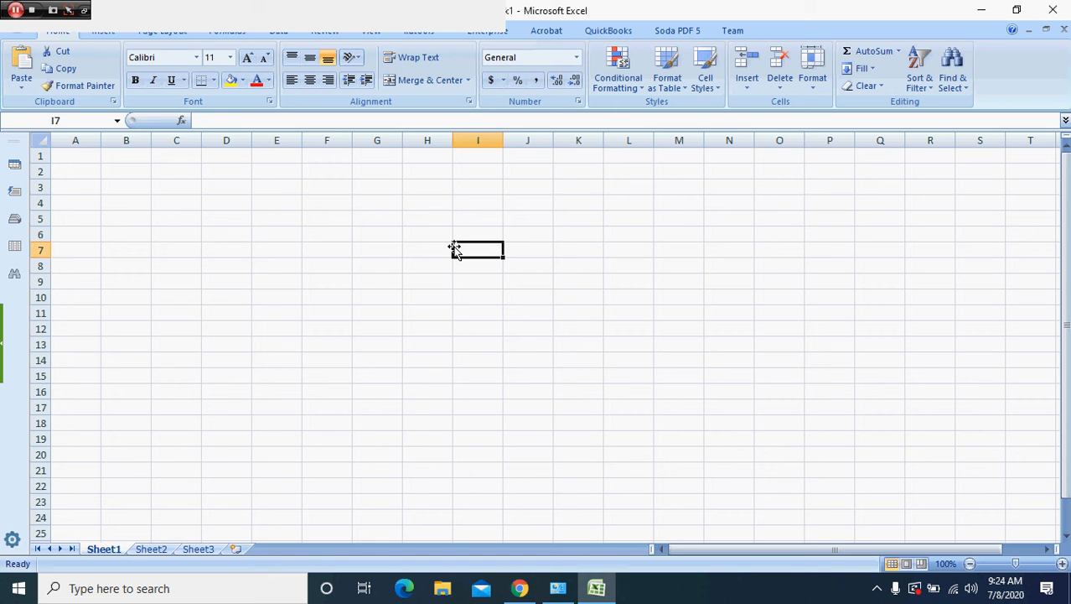
pyautogui.click(270, 238)
pyautogui.press('Right')
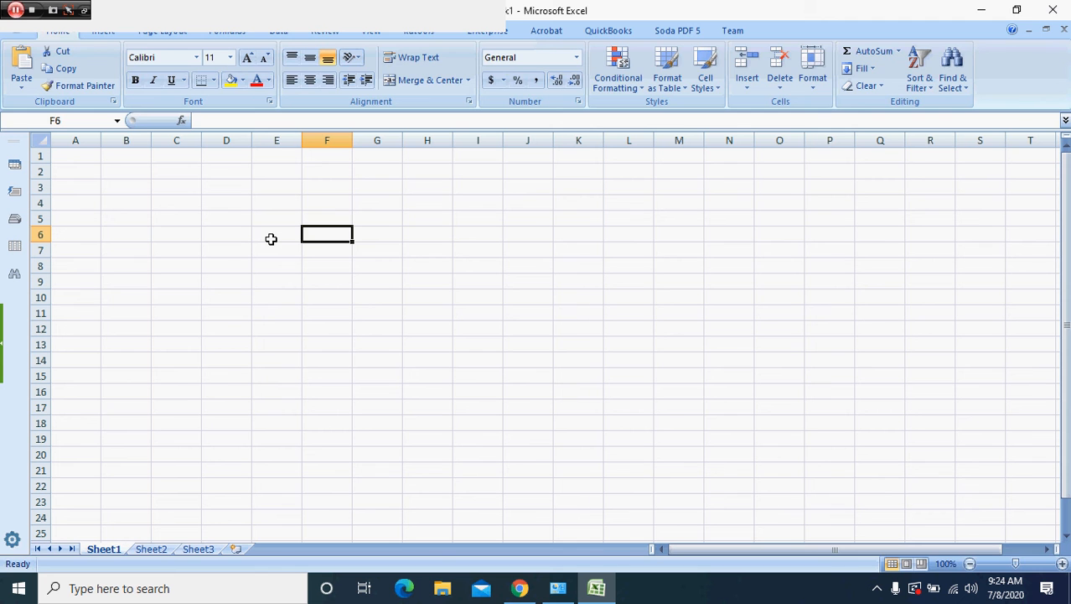
pyautogui.write('=if')
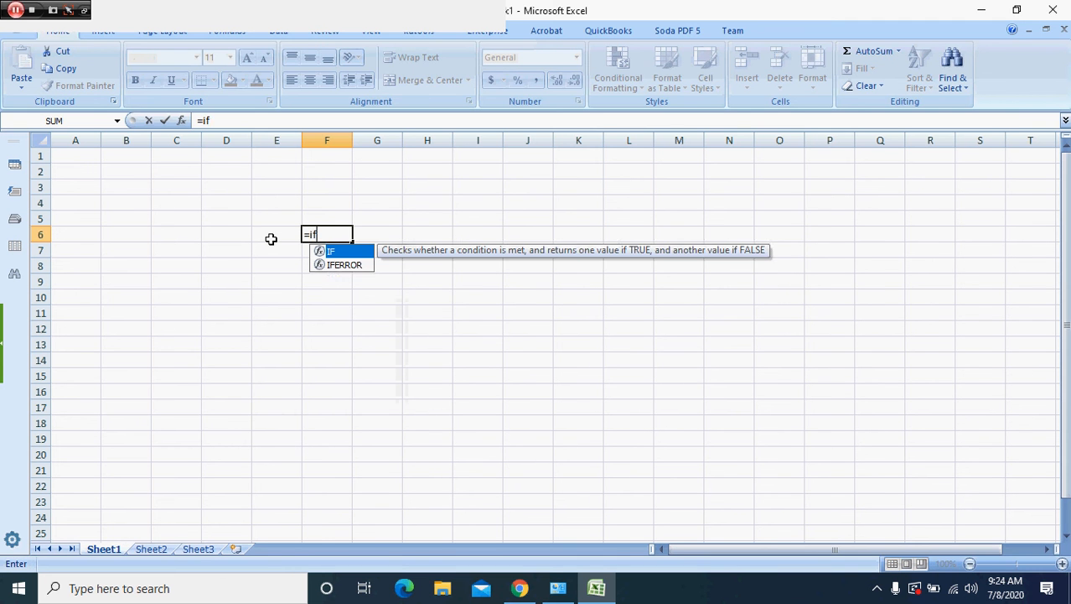
pyautogui.write('(')
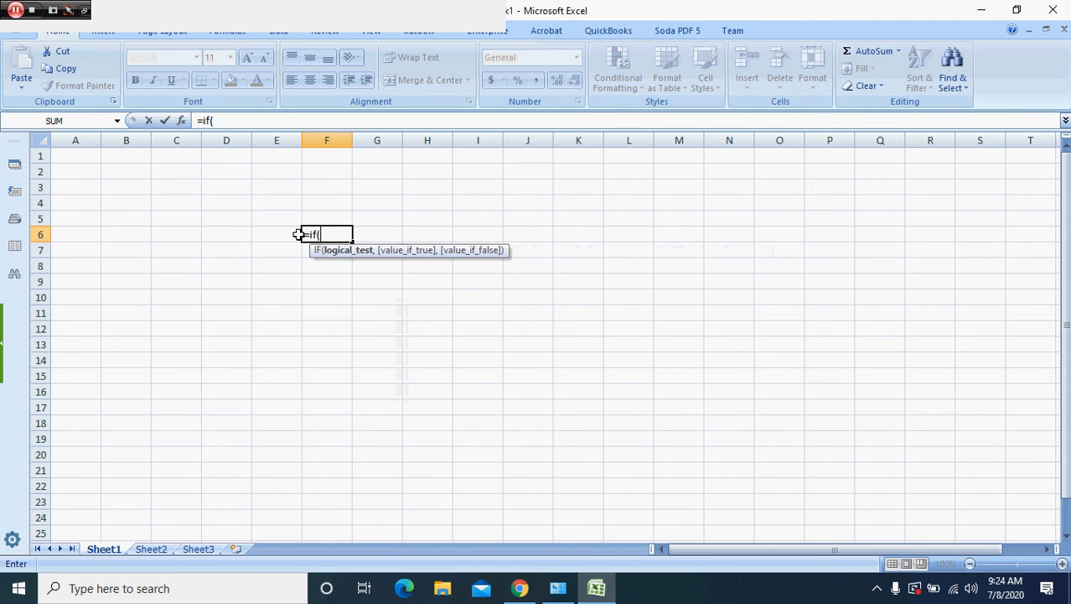
pyautogui.click(297, 236)
pyautogui.write('<')
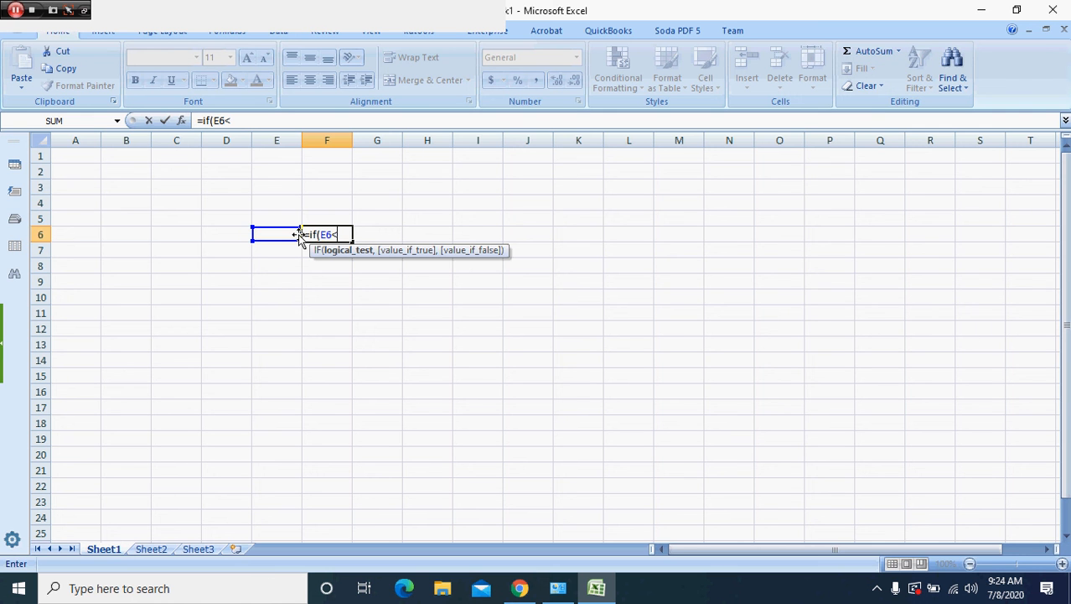
pyautogui.write('=5,')
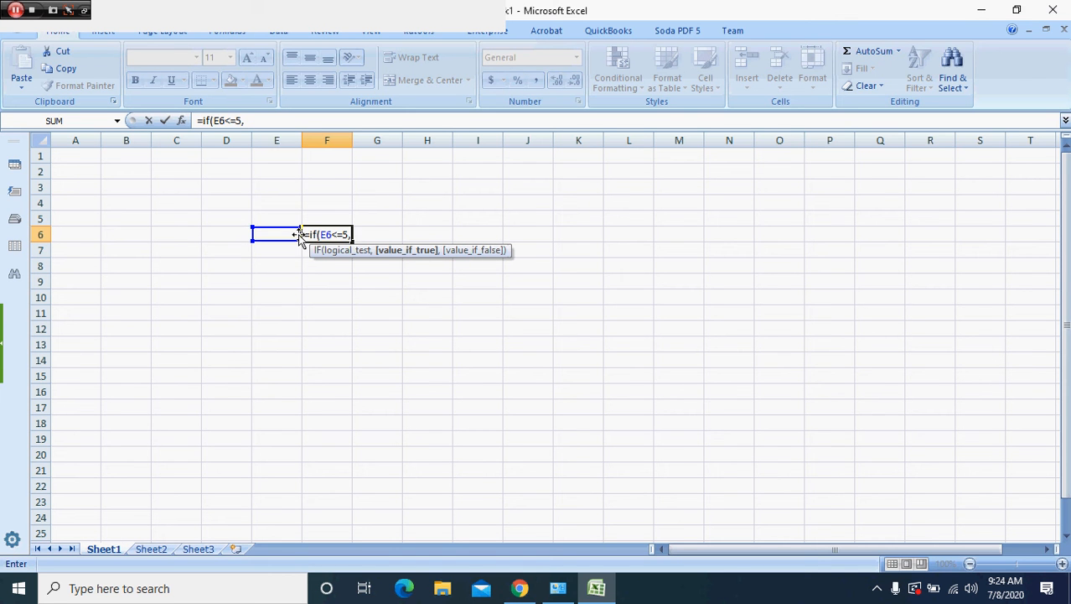
pyautogui.write('"Apple"')
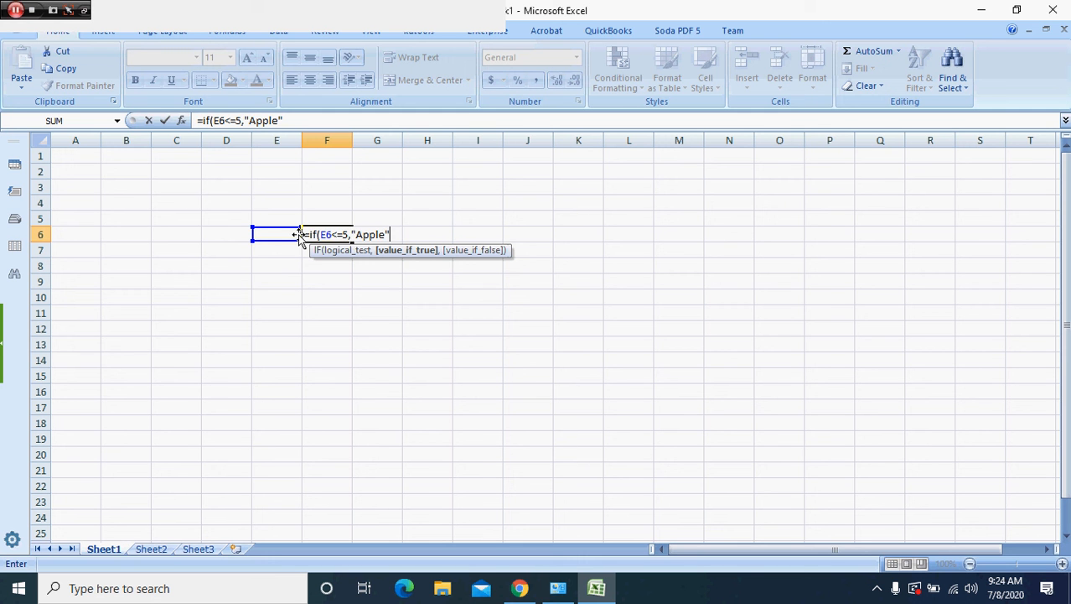
pyautogui.write(',')
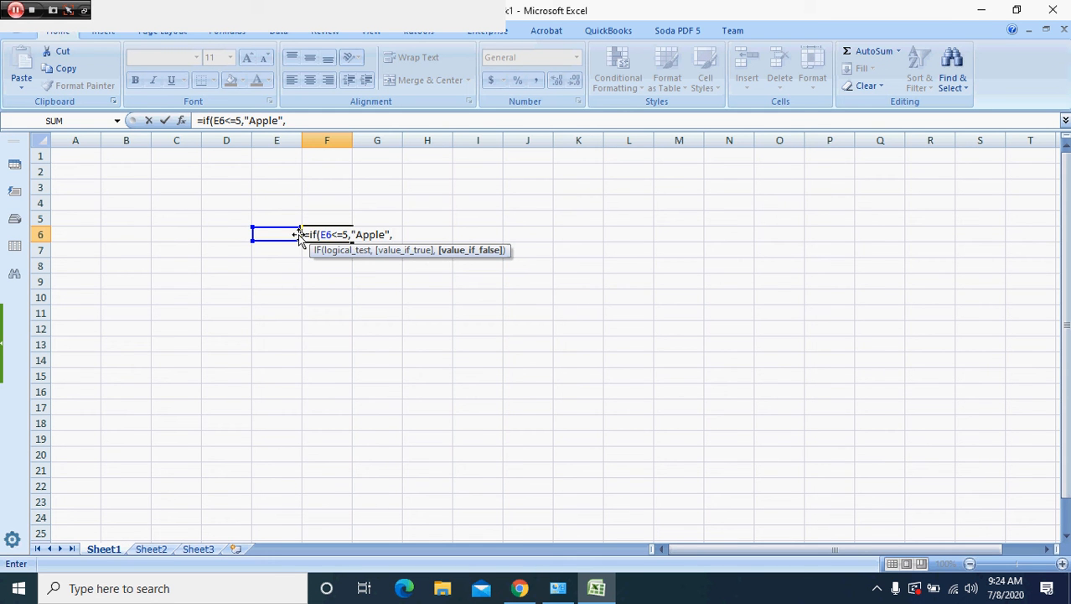
# Step: Complete the F6 formula with a nested IF that returns "Orange" when E6 is greater than 5
pyautogui.write('IF')
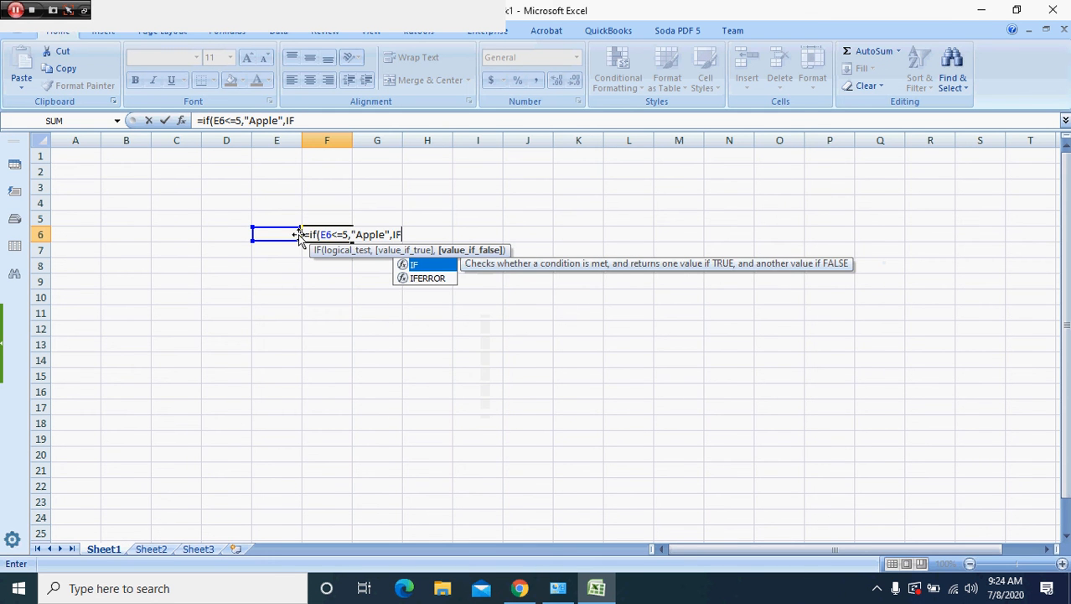
pyautogui.write('(')
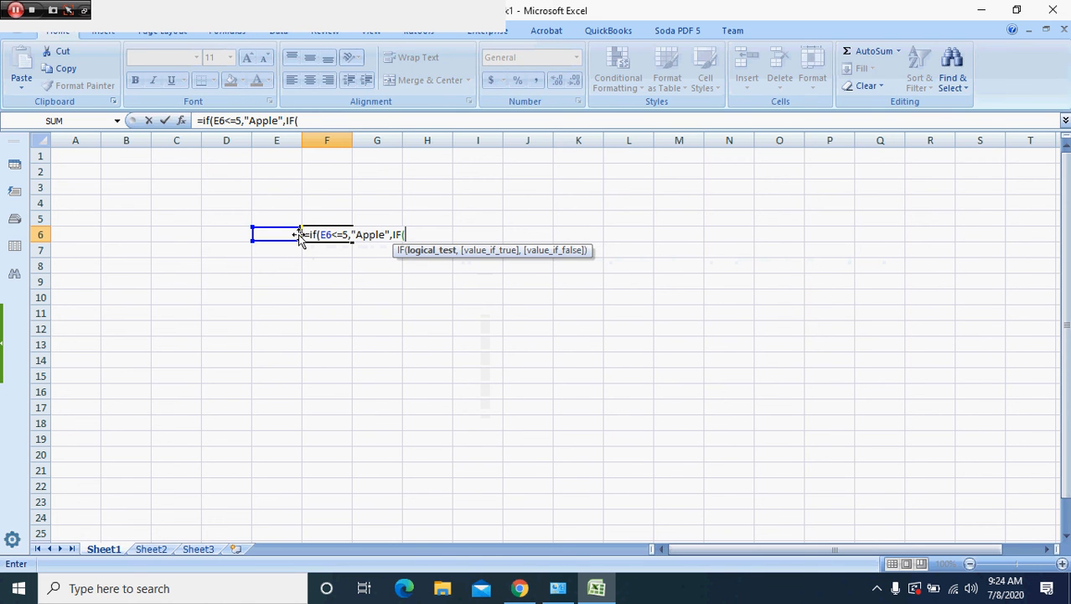
pyautogui.write('e6>5')
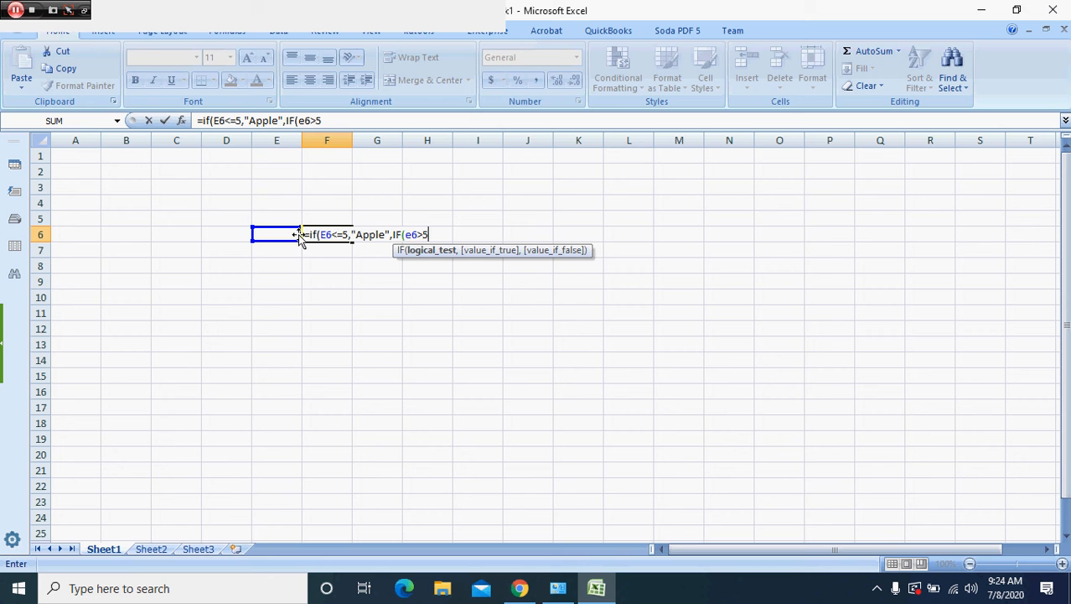
pyautogui.write(',')
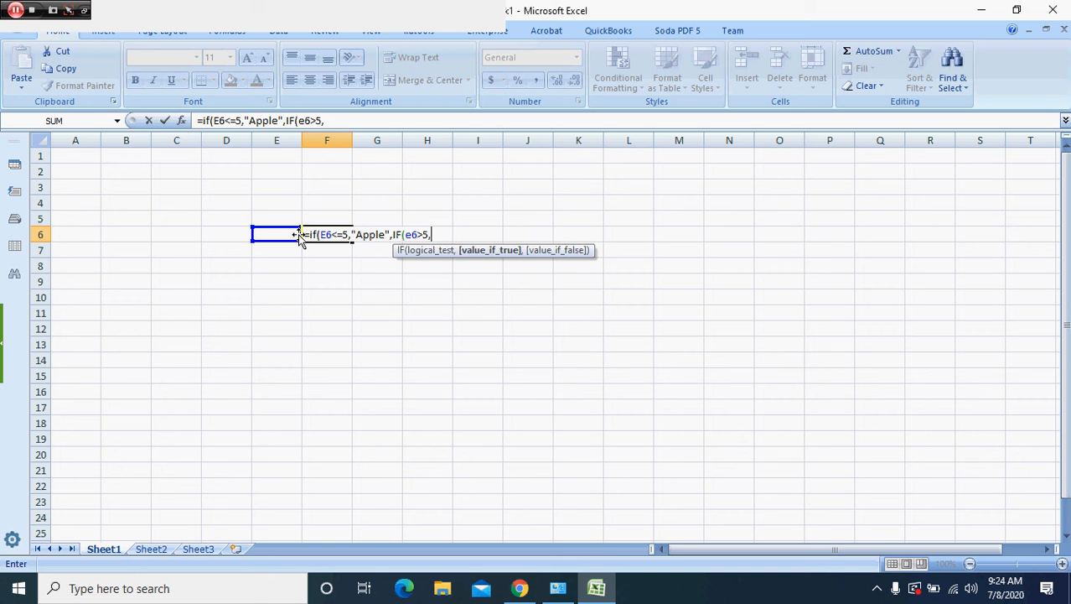
pyautogui.write('"Orr')
pyautogui.press('BackSpace')
pyautogui.write('an')
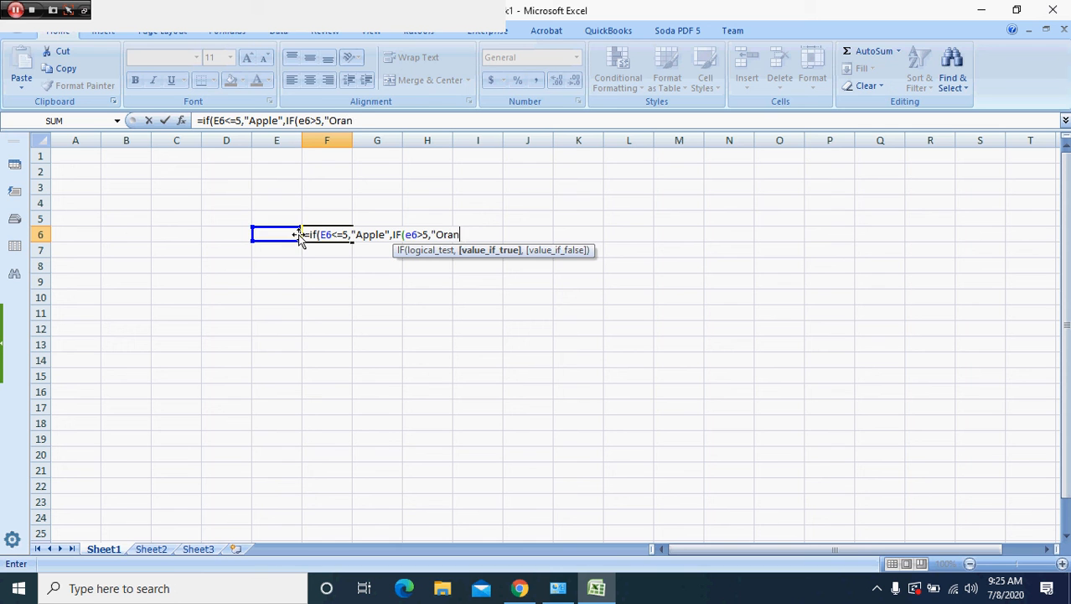
pyautogui.write('ge"))')
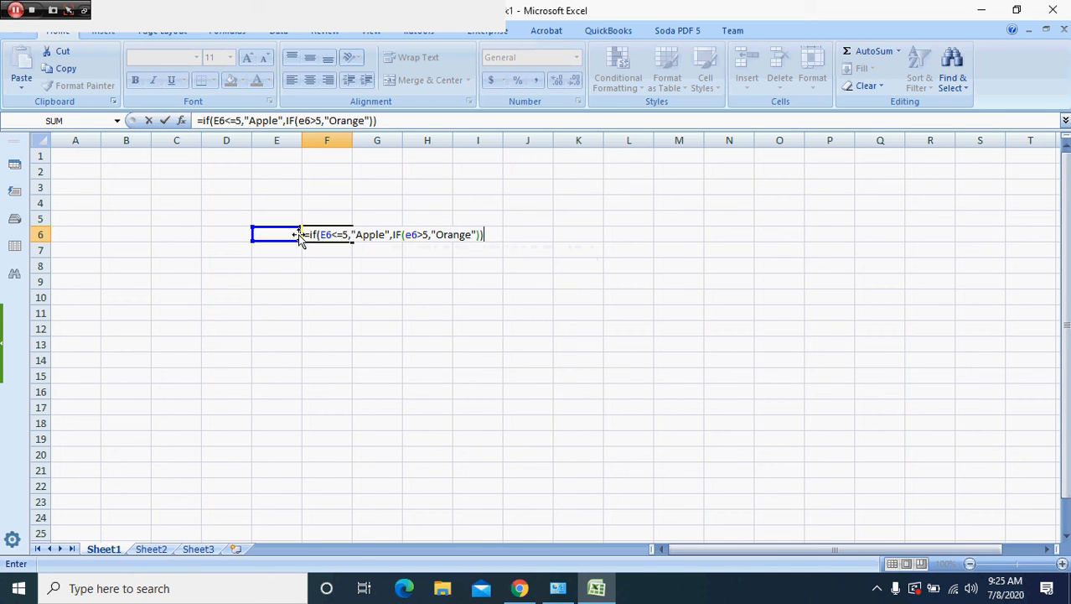
pyautogui.press('Return')
pyautogui.click(303, 238)
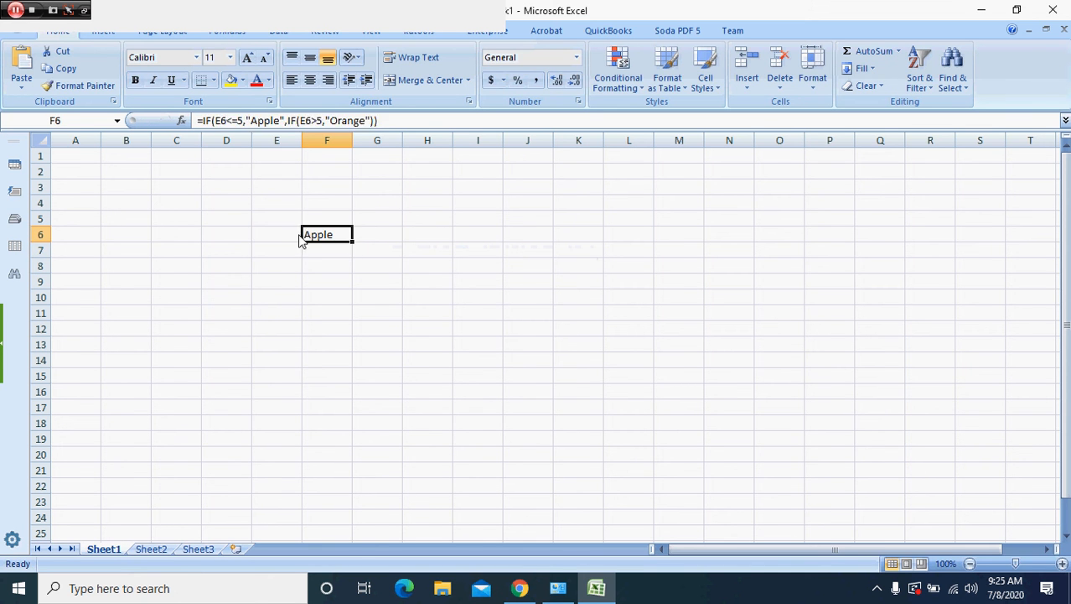
# Step: Test the F6 formula by entering 5, 6, 1 and 7 one after another in cell E6, and inspect the formula
pyautogui.click(297, 235)
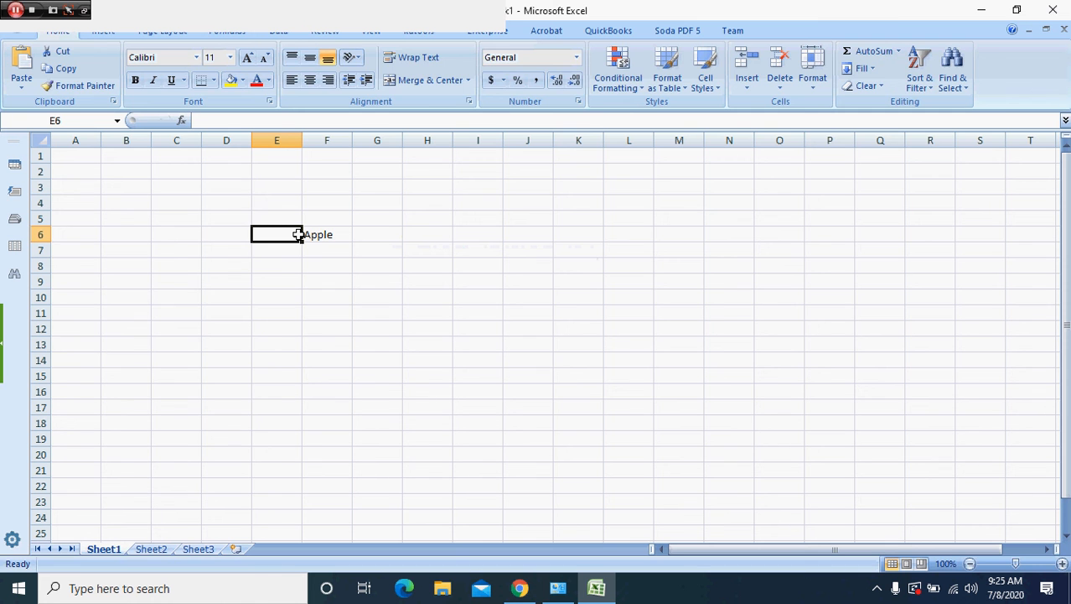
pyautogui.press('Return')
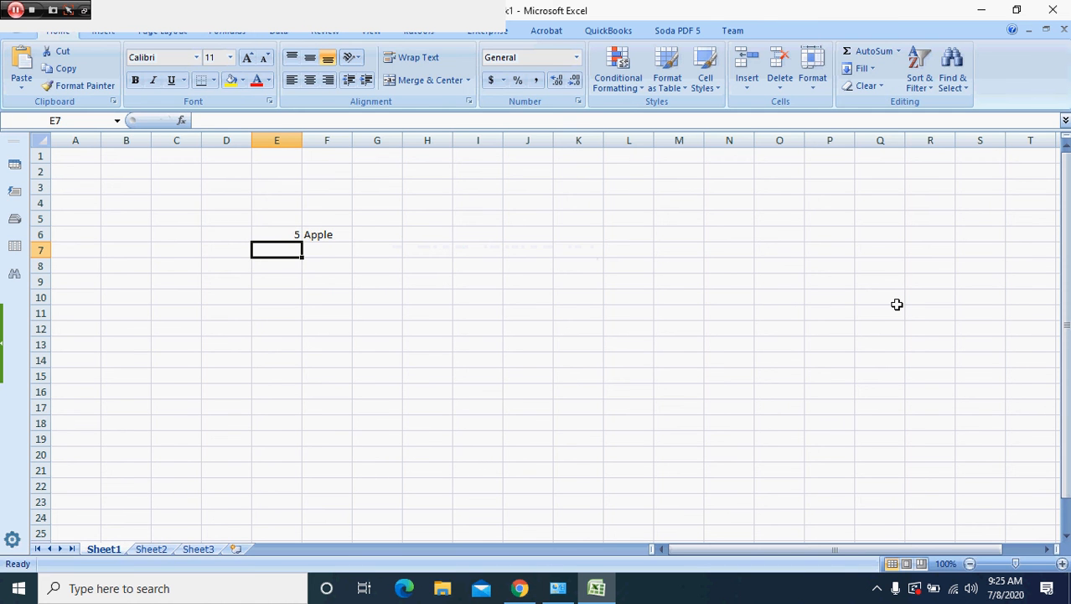
pyautogui.press('Up')
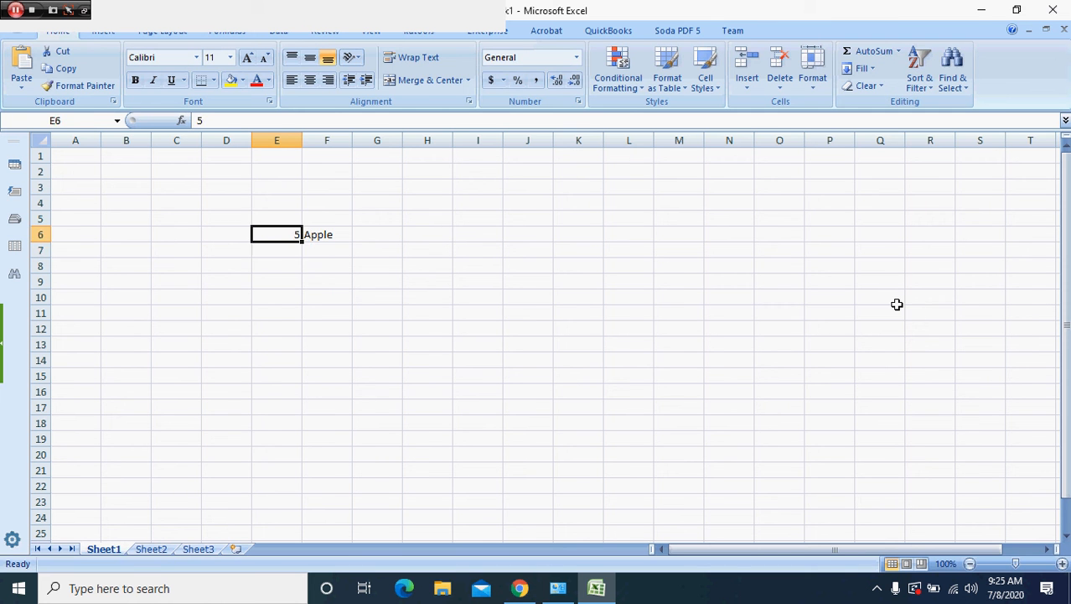
pyautogui.write('6')
pyautogui.press('Return')
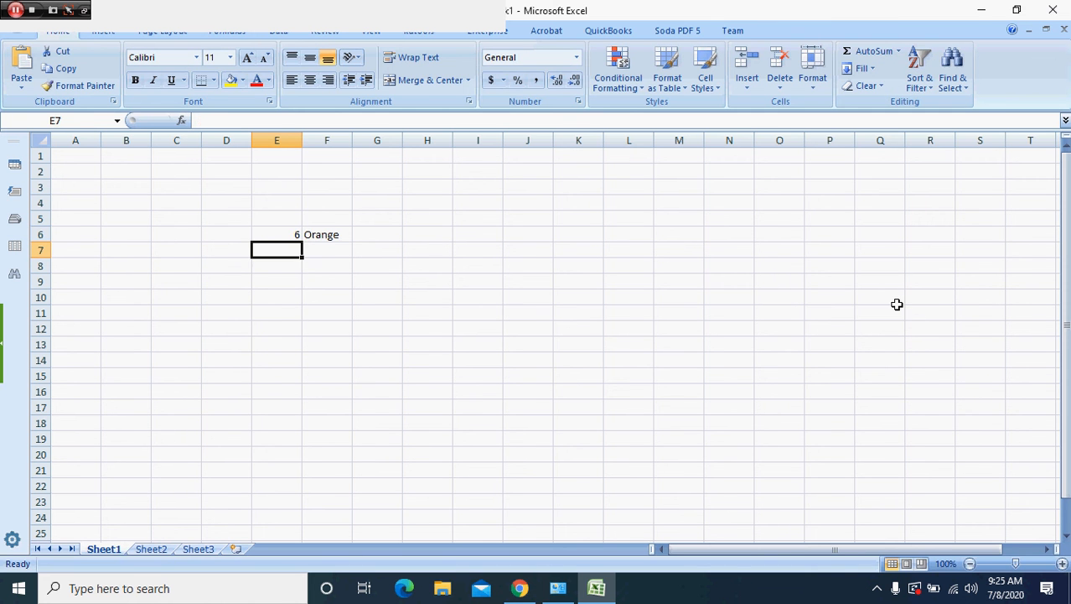
pyautogui.press('Up')
pyautogui.write('1')
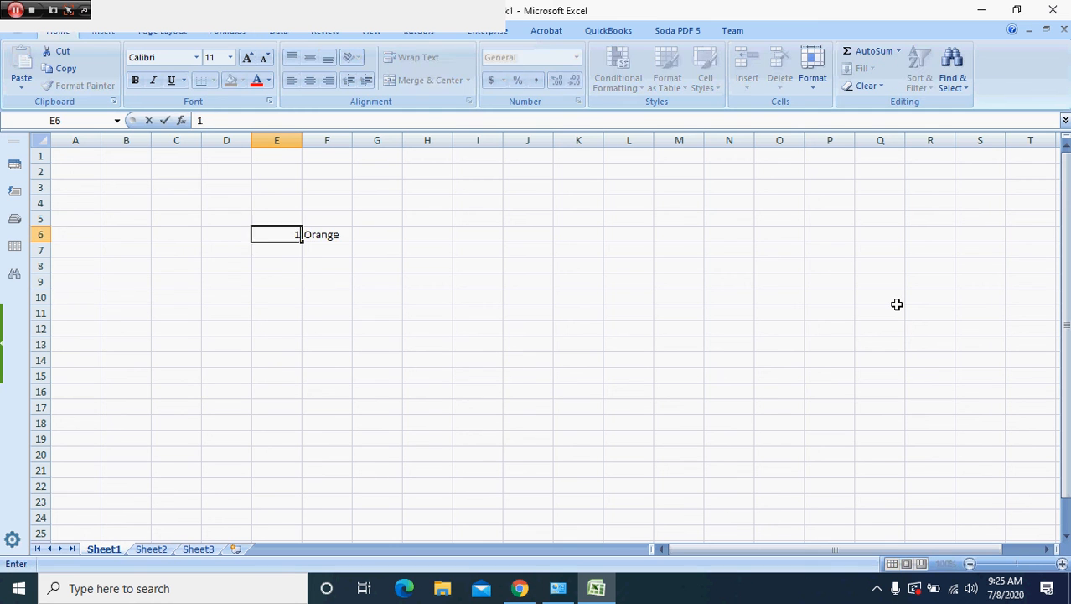
pyautogui.press('Return')
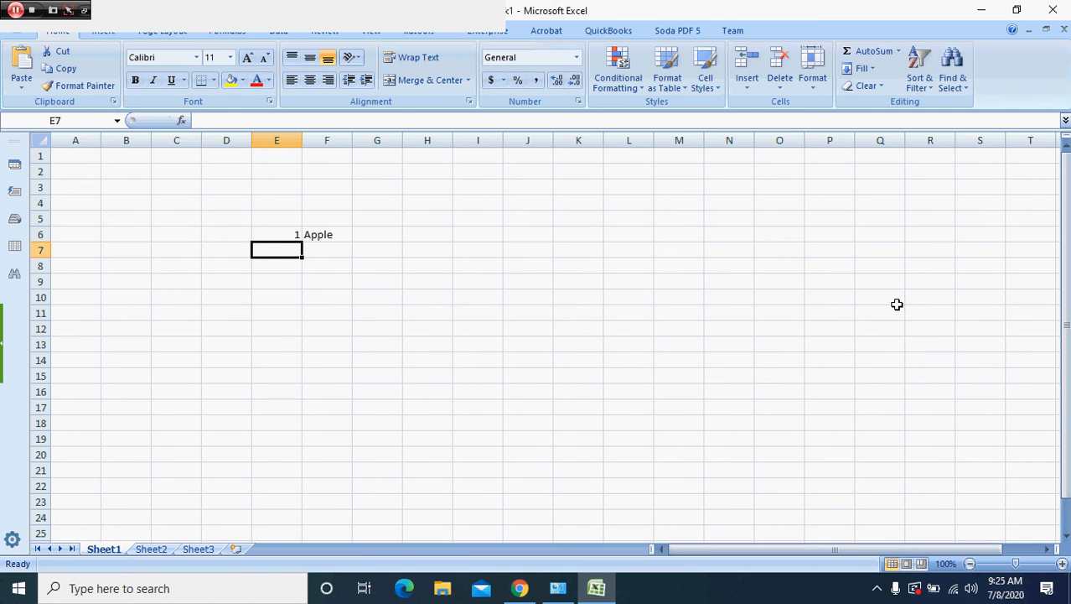
pyautogui.press('Up')
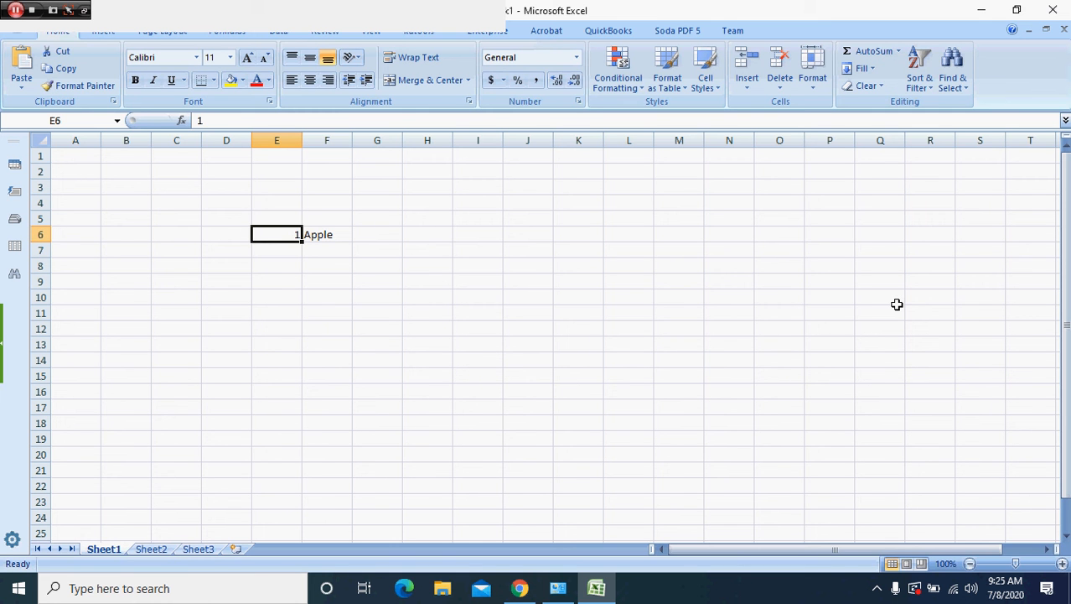
pyautogui.write('7')
pyautogui.press('Return')
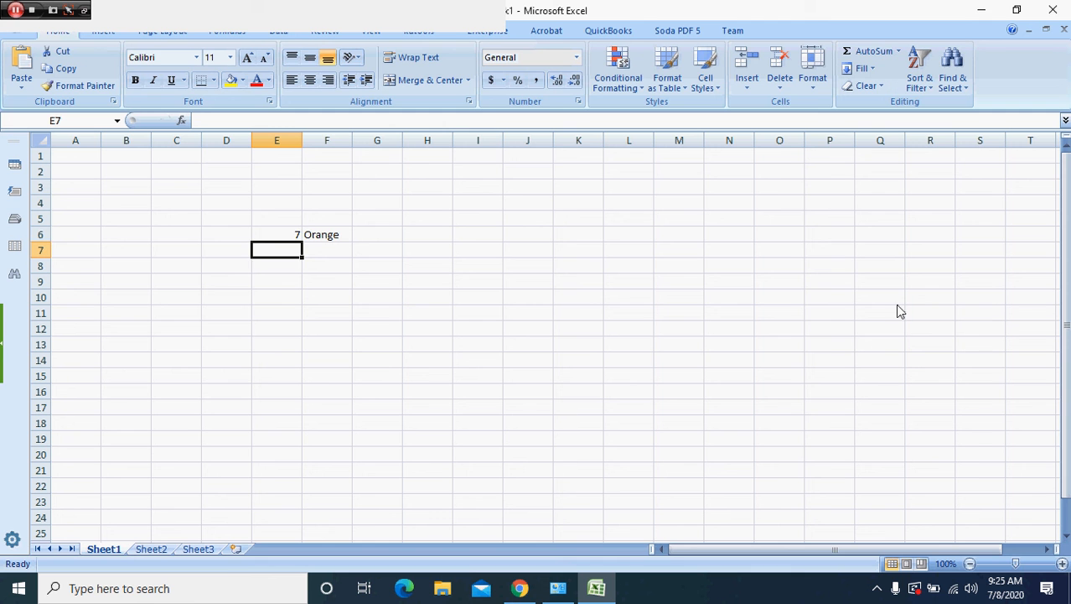
pyautogui.press('Up')
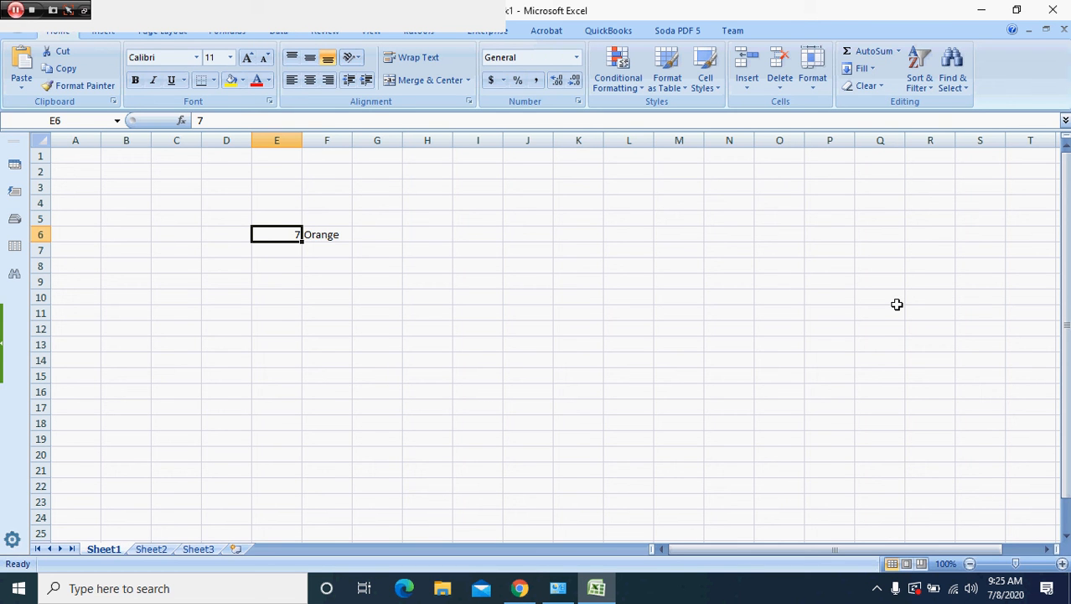
pyautogui.press('Right')
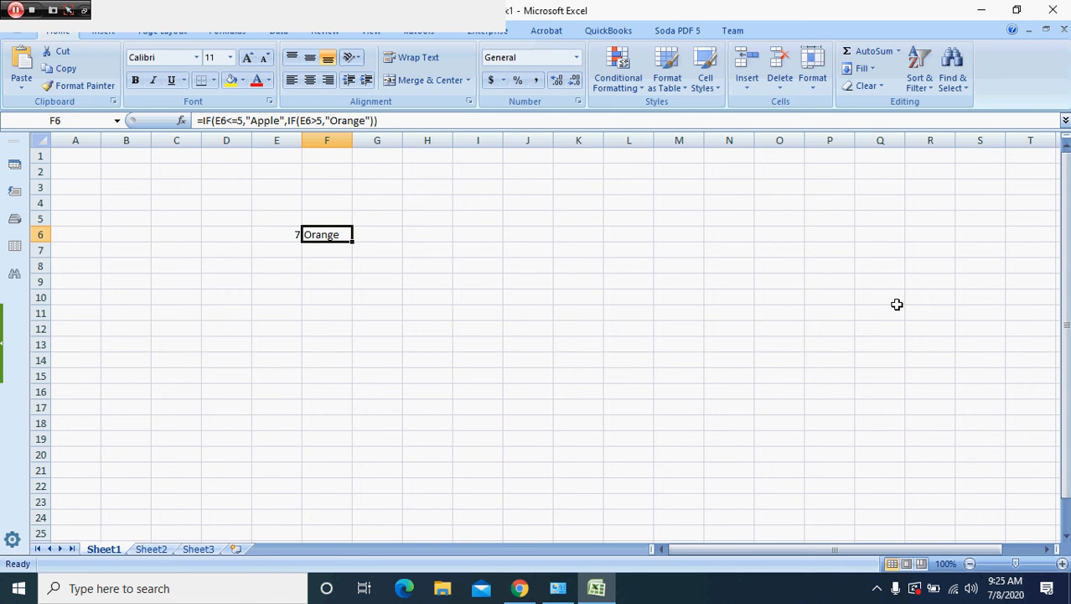
# Step: Test the nested IF again by entering 5, 4, 6 and finally 7 in cell E6
pyautogui.press('Left')
pyautogui.write('5')
pyautogui.press('Return')
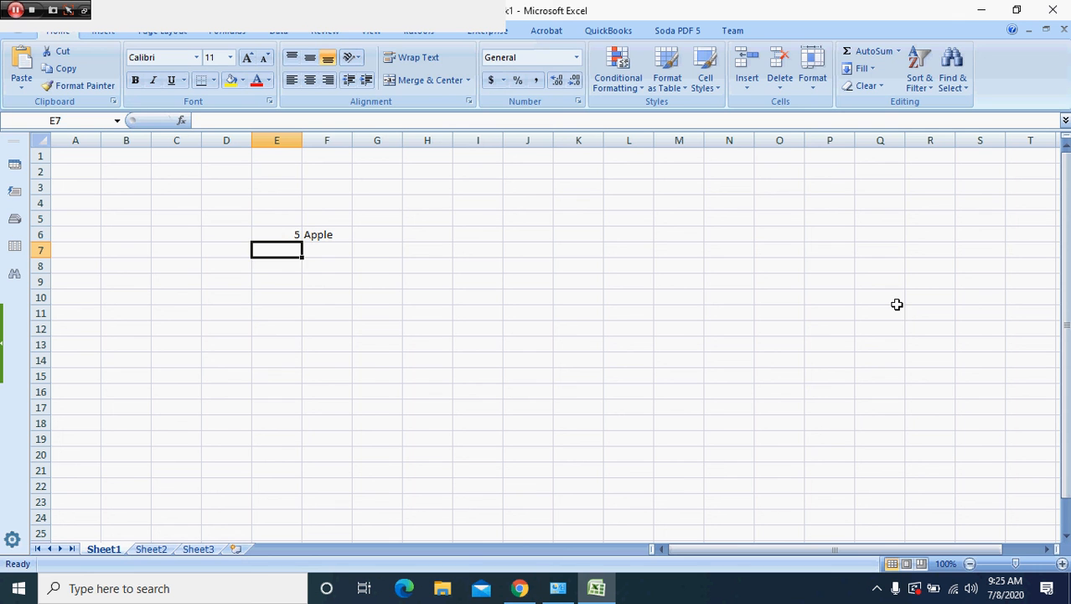
pyautogui.press('Up')
pyautogui.write('4')
pyautogui.press('Return')
pyautogui.press('Up')
pyautogui.write('6')
pyautogui.press('Return')
pyautogui.press('Up')
pyautogui.write('7')
pyautogui.press('Return')
# Step: Remove the quotation marks around Apple and Orange in the F6 formula, making it =IF(E6<=5,Apple,IF(E6>5,Orange))
pyautogui.press('Up')
pyautogui.press('Right')
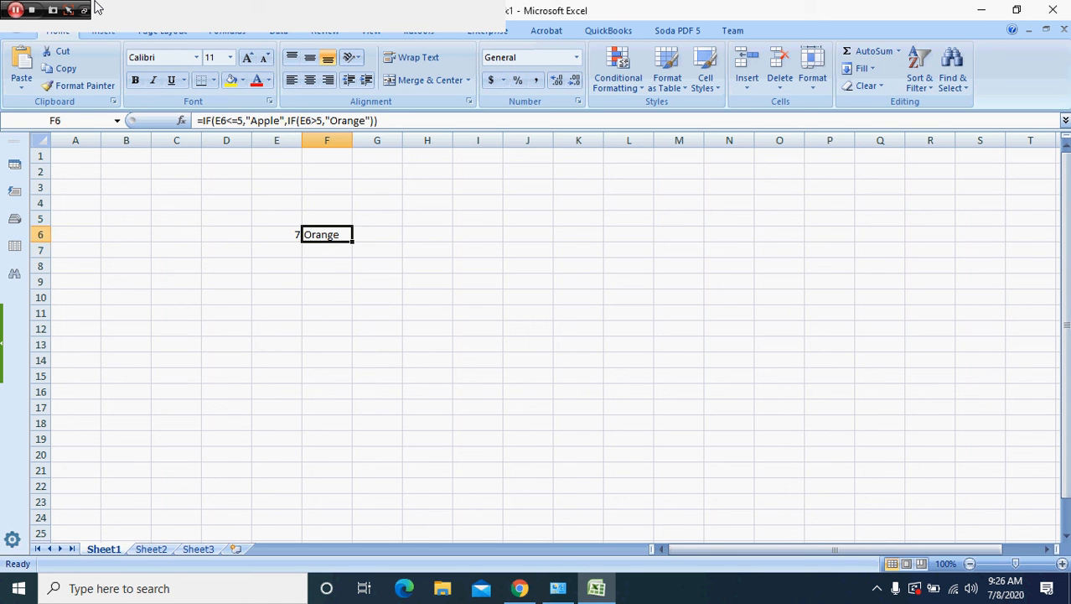
pyautogui.click(282, 122)
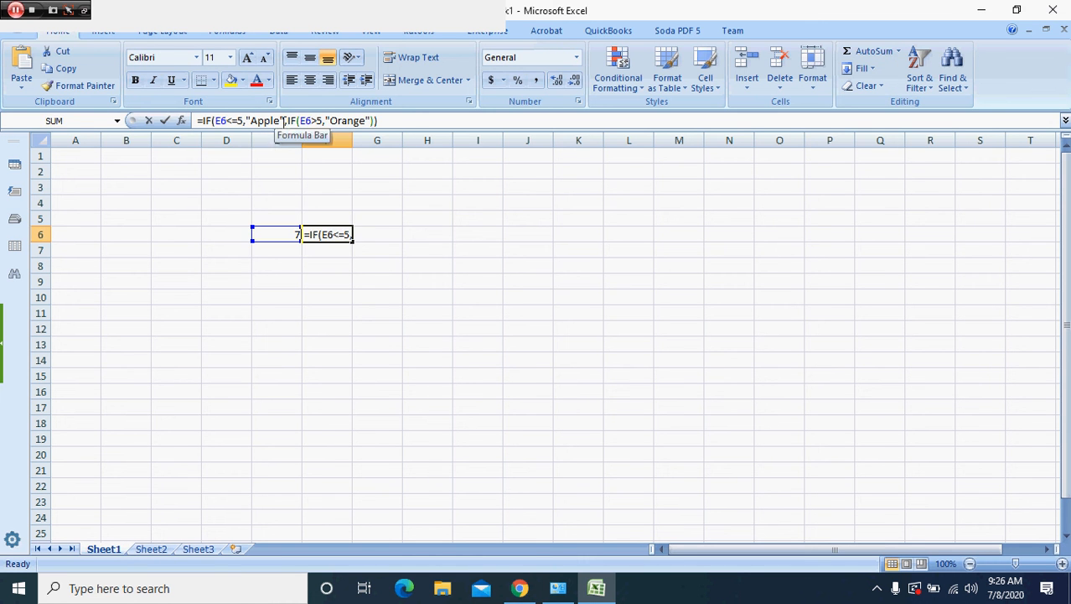
pyautogui.press('Delete')
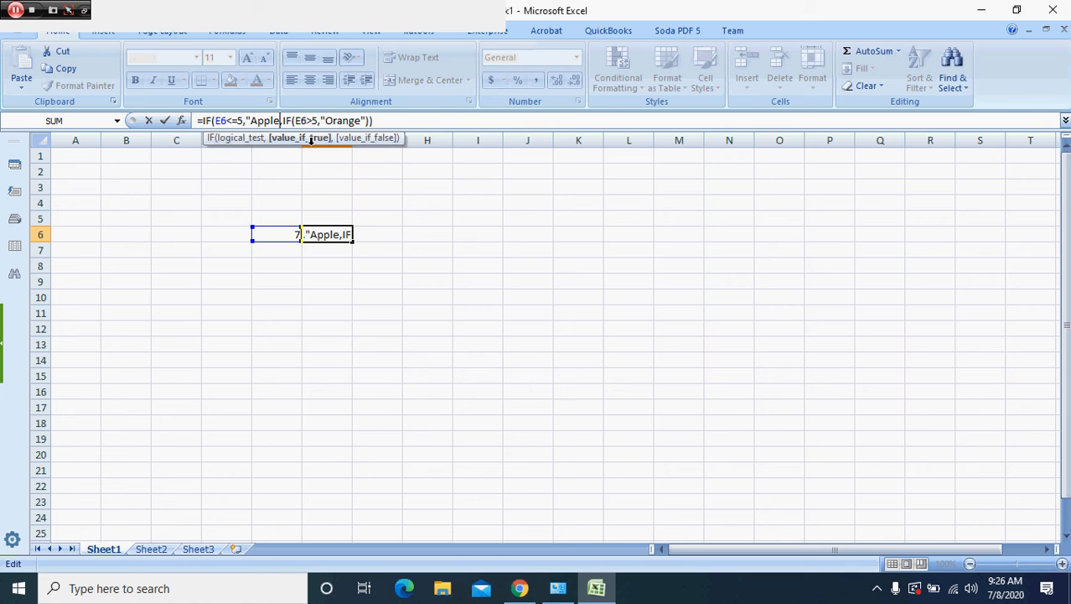
pyautogui.click(247, 121)
pyautogui.press('Delete')
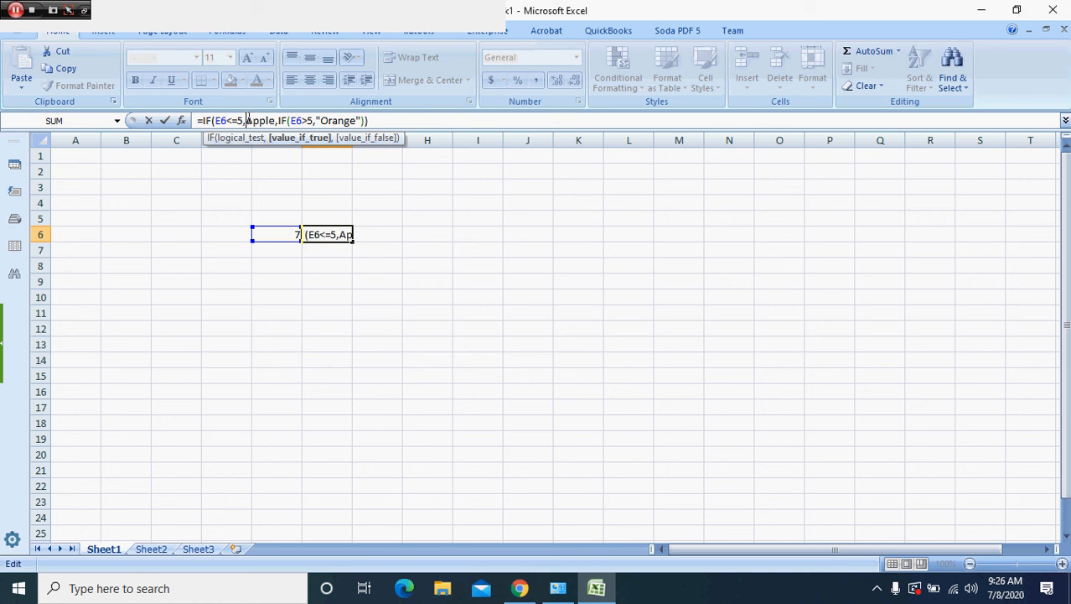
pyautogui.click(318, 123)
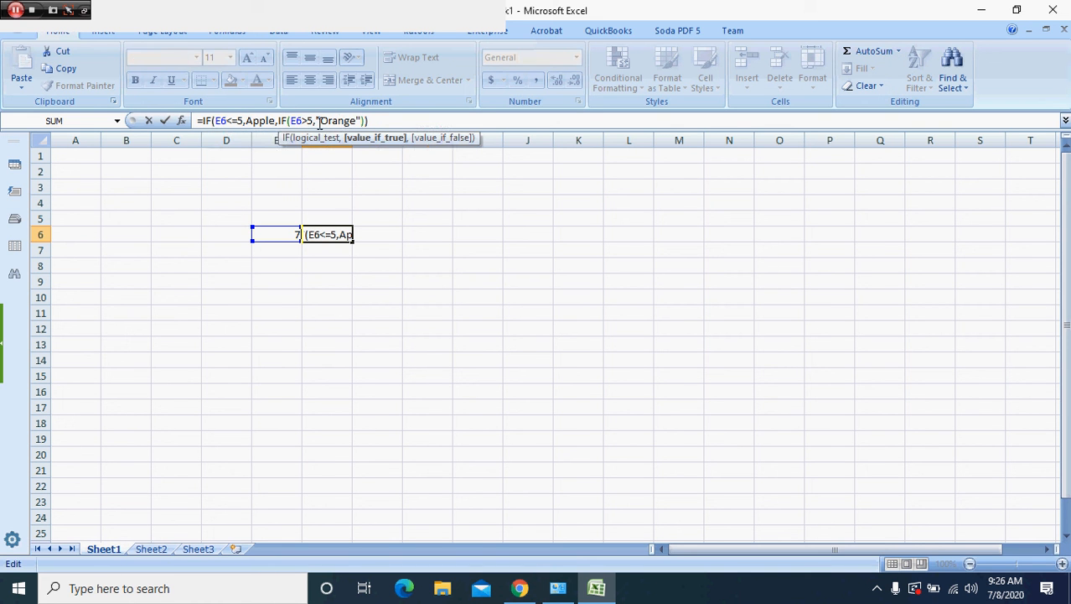
pyautogui.press('Delete')
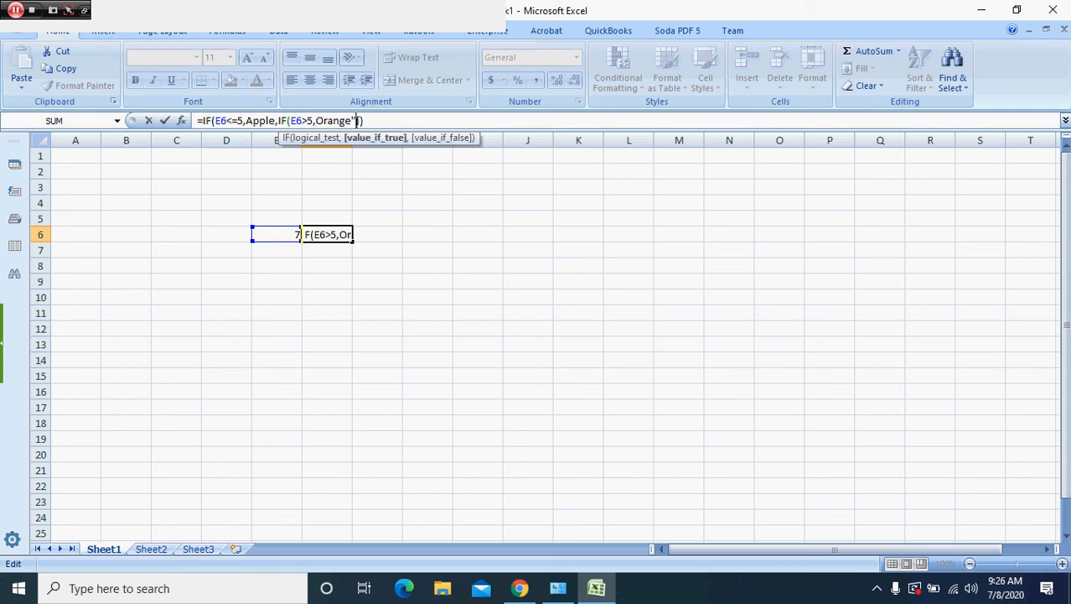
pyautogui.click(355, 121)
pyautogui.press('BackSpace')
pyautogui.press('Return')
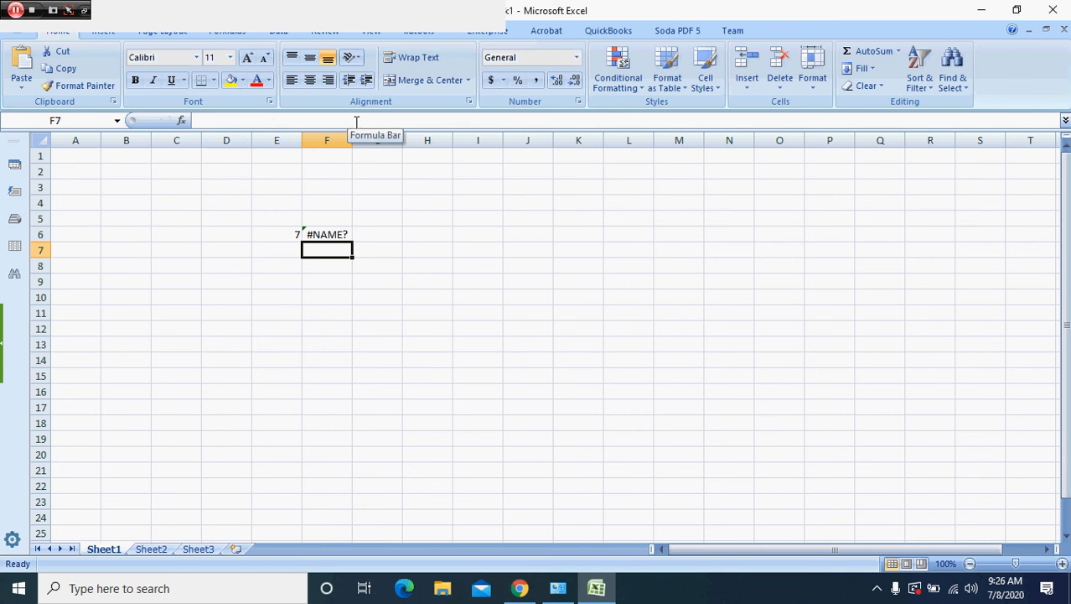
pyautogui.press('Up')
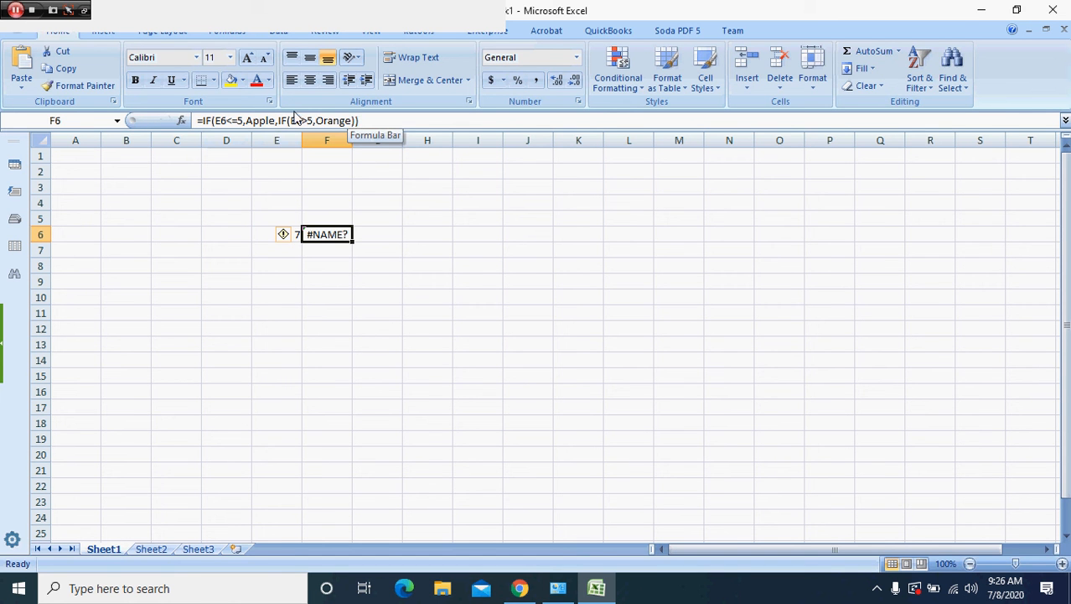
# Step: Put quotation marks back around Apple in the F6 formula so the first IF returns "Apple" as text
pyautogui.click(247, 122)
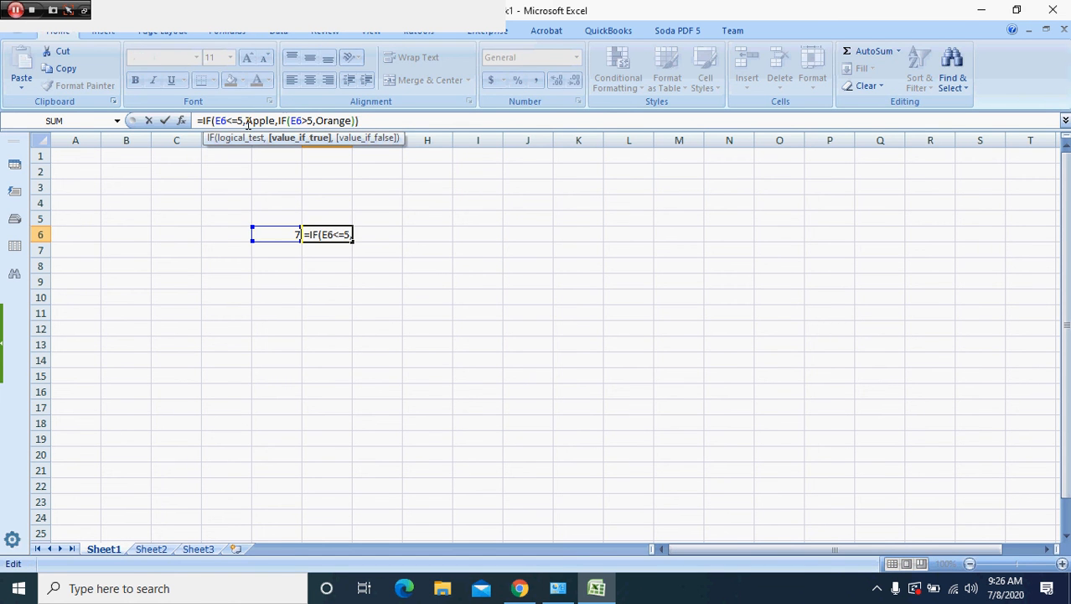
pyautogui.write('"')
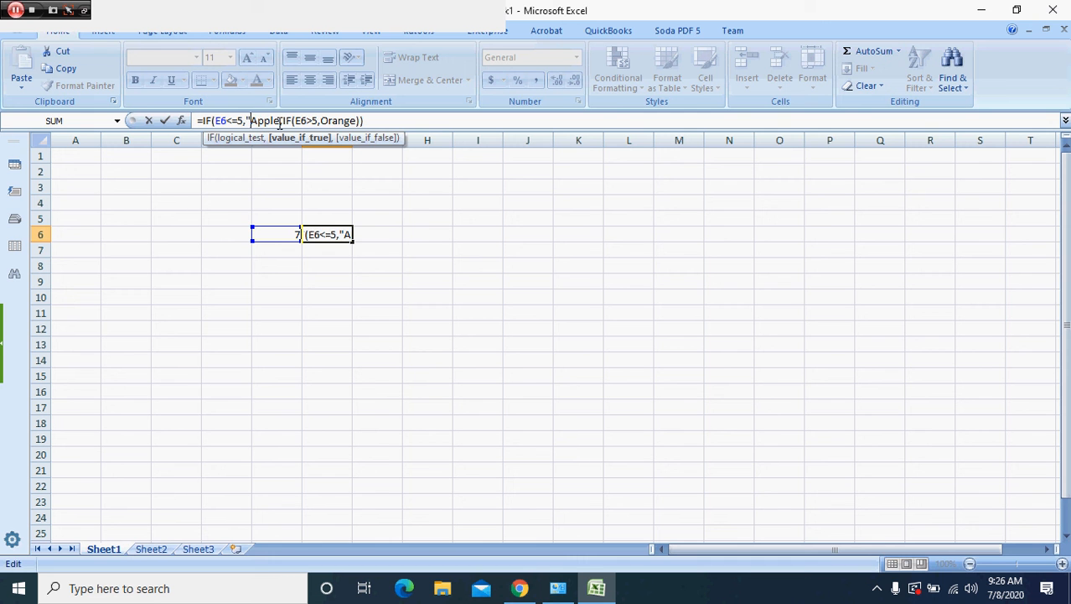
pyautogui.click(282, 122)
pyautogui.write('",')
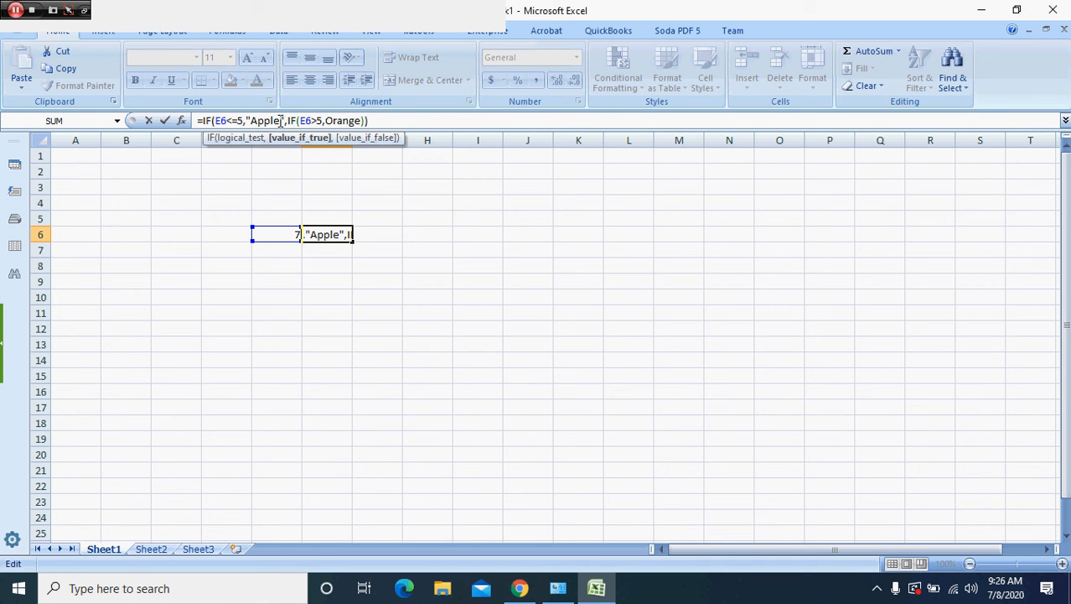
# Step: Add quotation marks for Orange in the nested IF of F6 and try to enter the formula
pyautogui.click(323, 120)
pyautogui.write('",')
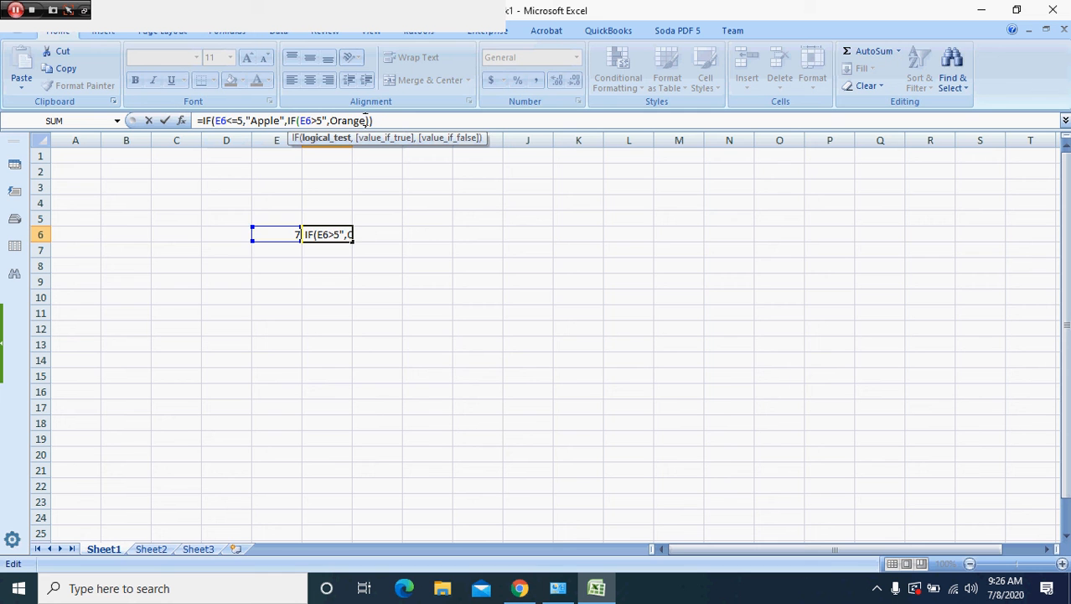
pyautogui.click(366, 120)
pyautogui.write('"')
pyautogui.press('Return')
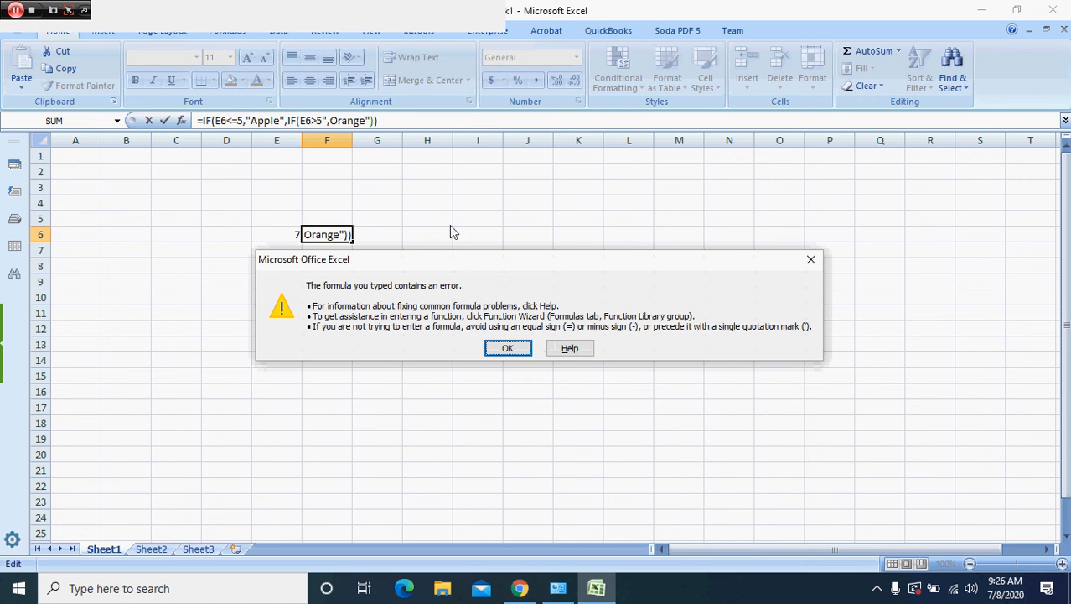
pyautogui.click(507, 349)
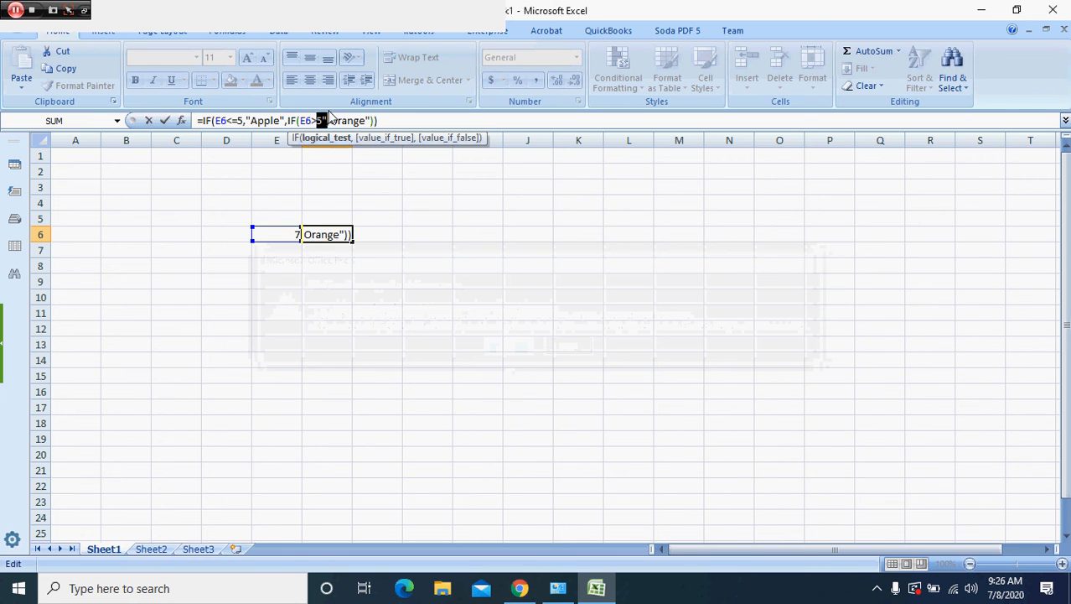
# Step: Move the misplaced quotation mark after E6>5 to directly before Orange, making the formula =IF(E6<=5,"Apple",IF(E6>5,"Orange"))
pyautogui.click(326, 119)
pyautogui.write(',')
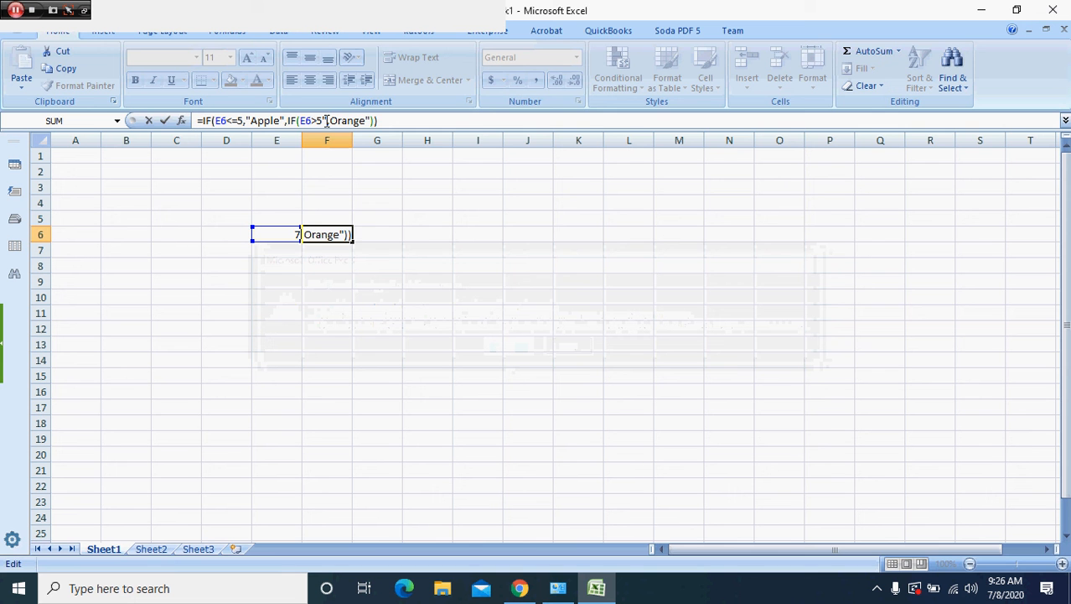
pyautogui.press('Delete')
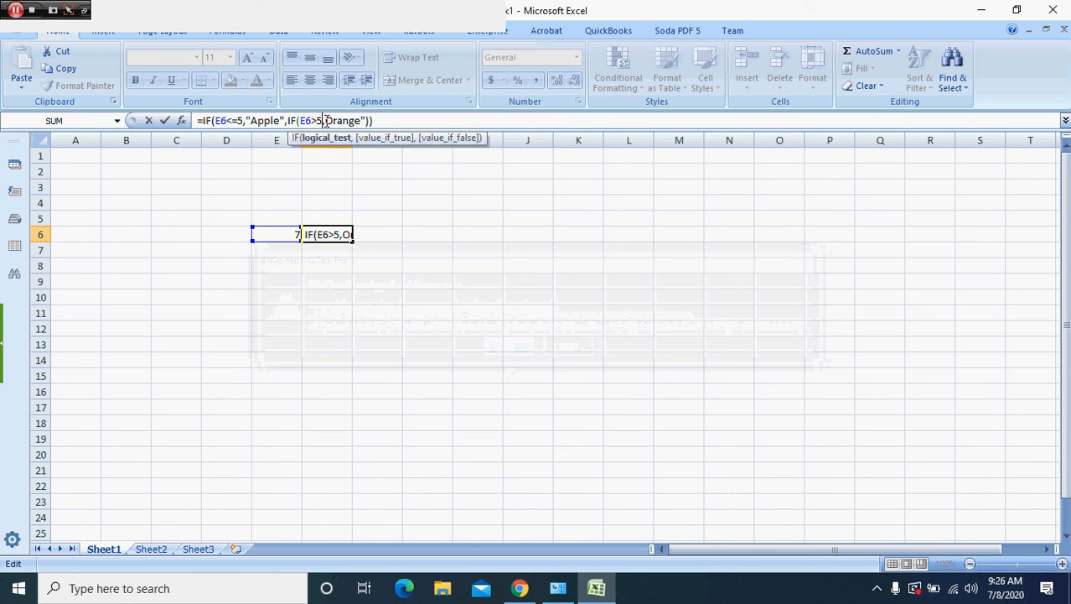
pyautogui.write('"')
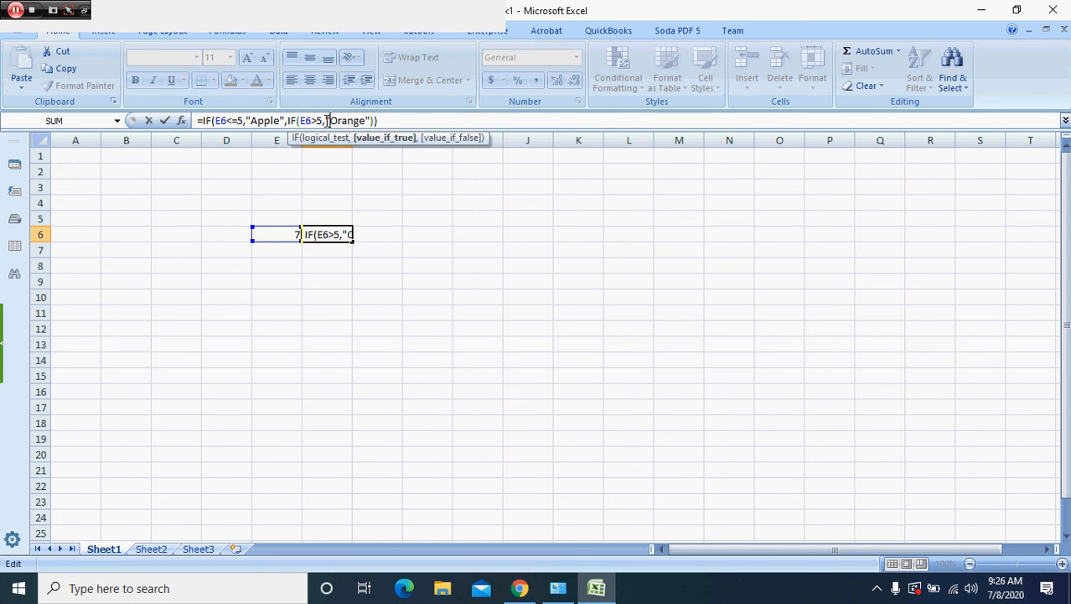